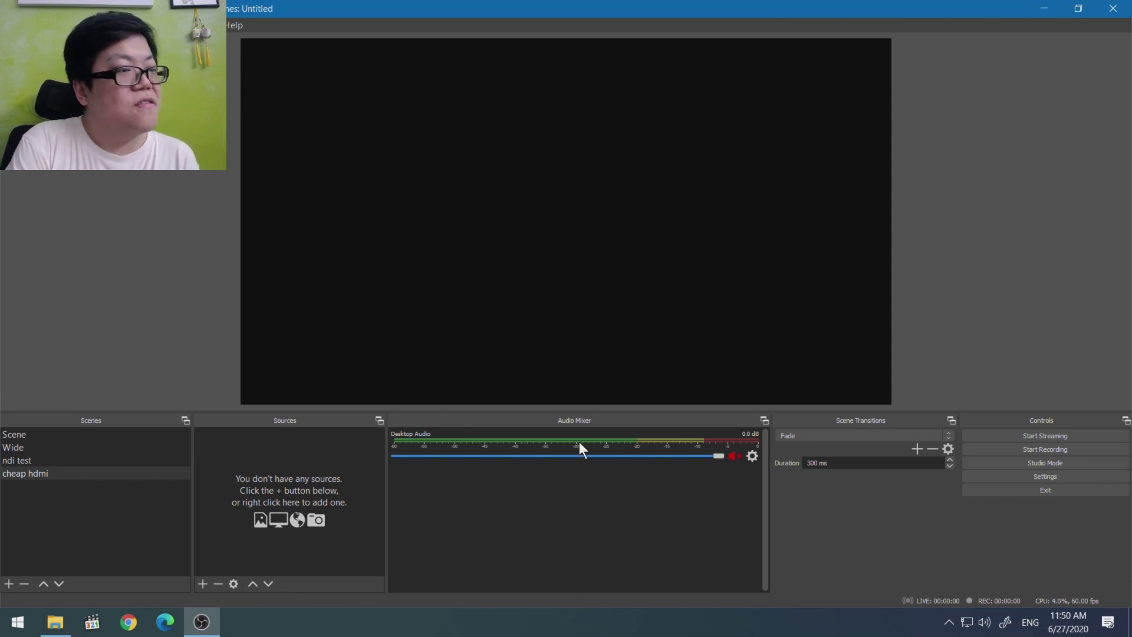
# Add a Video Capture Device source named 'cheap hdmi video' to the scene
pyautogui.click(203, 584)
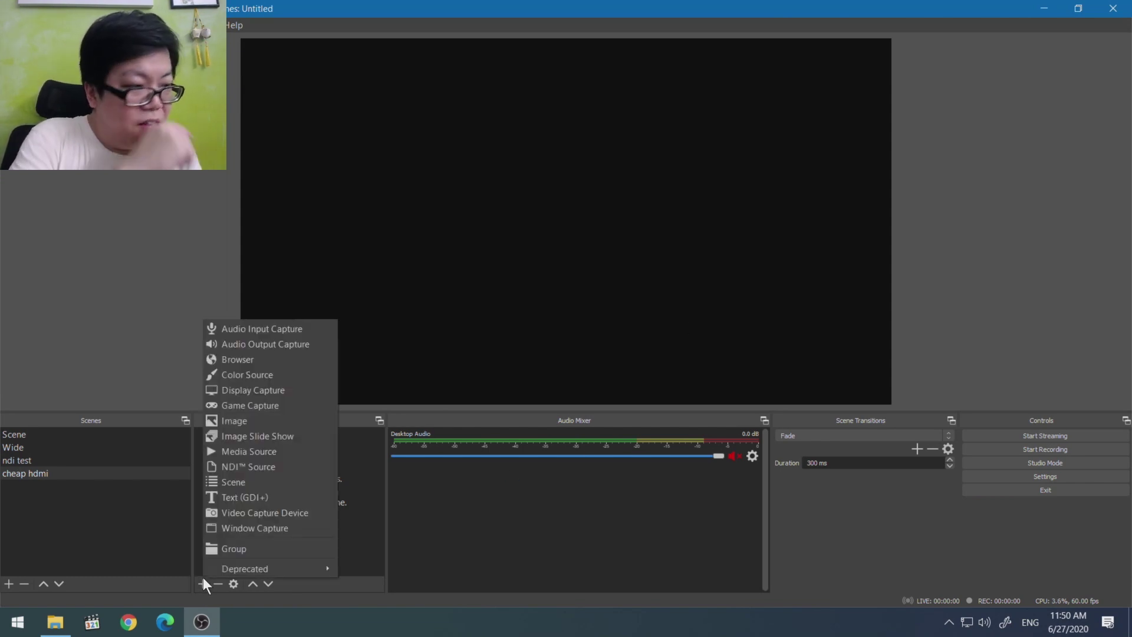
pyautogui.click(254, 518)
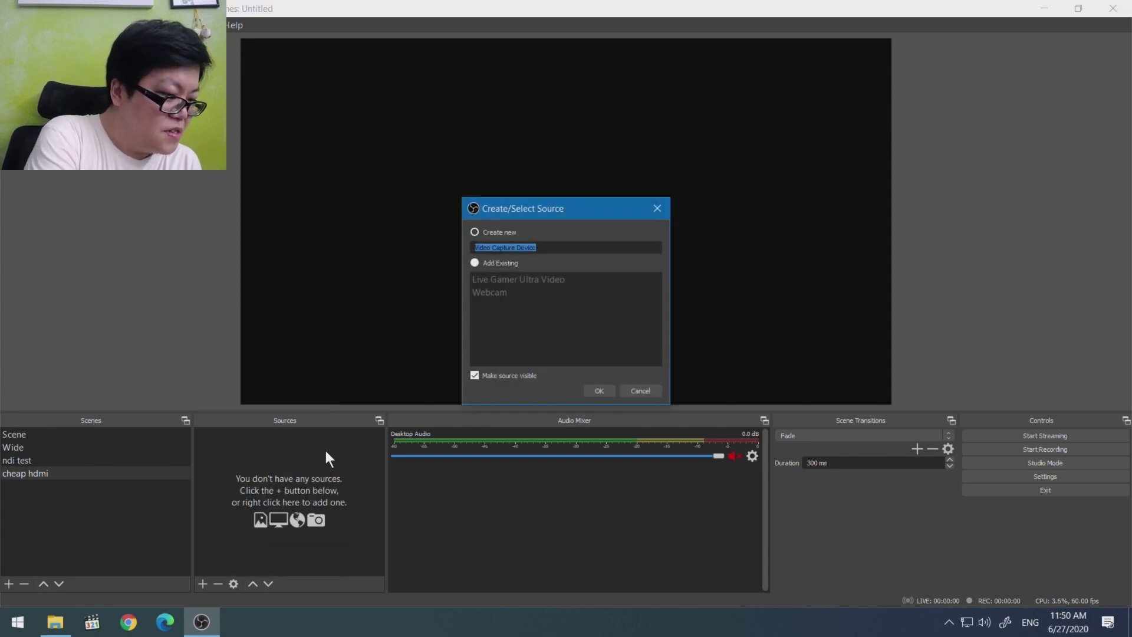
pyautogui.write('cheap hdmi vide')
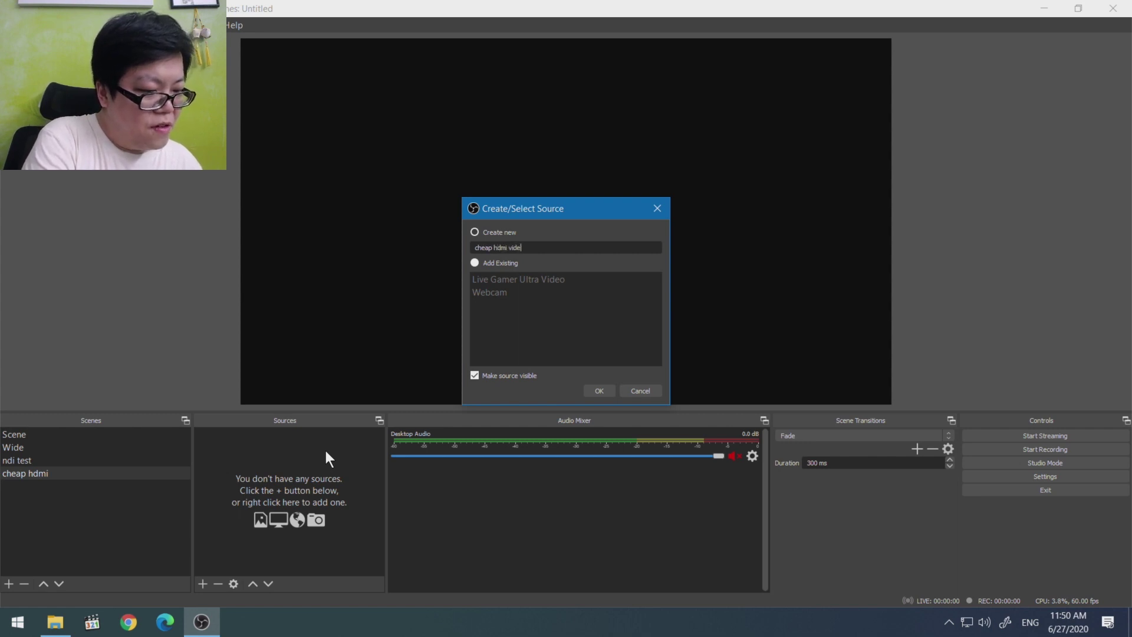
pyautogui.write('o')
pyautogui.press('Return')
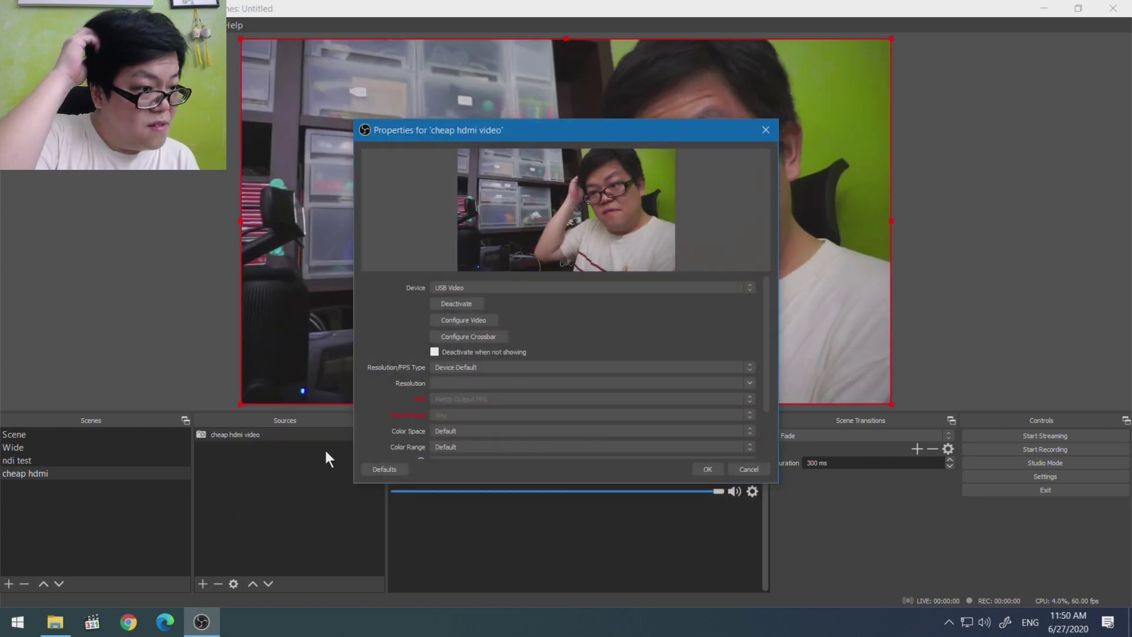
# Keep USB Video as the device and set a custom 1920x1080 capture resolution
pyautogui.click(578, 286)
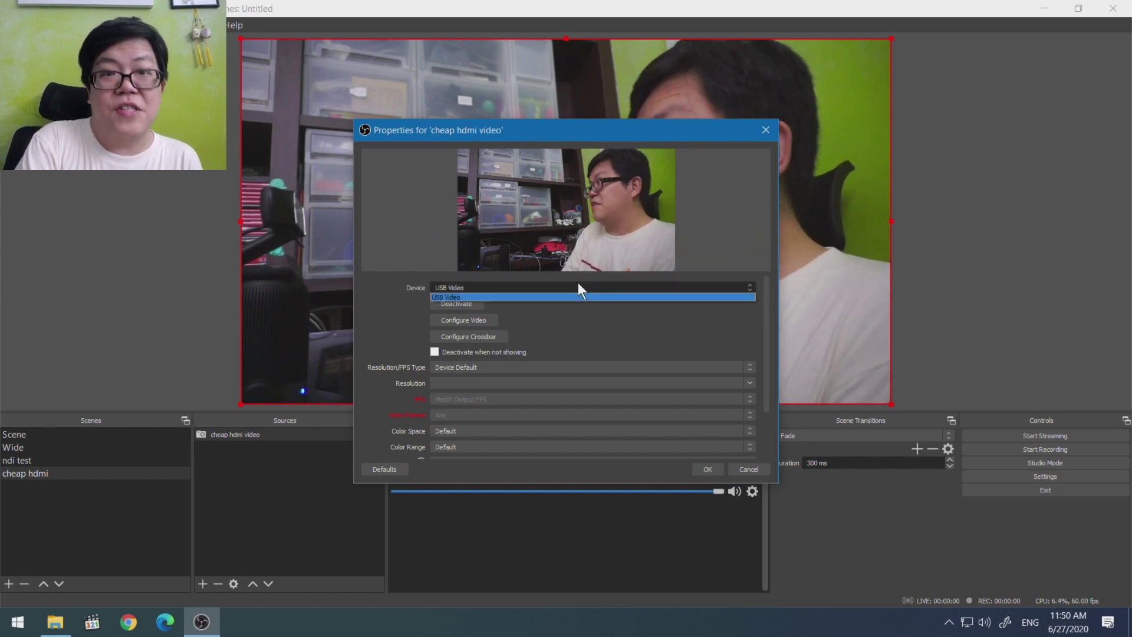
pyautogui.click(623, 332)
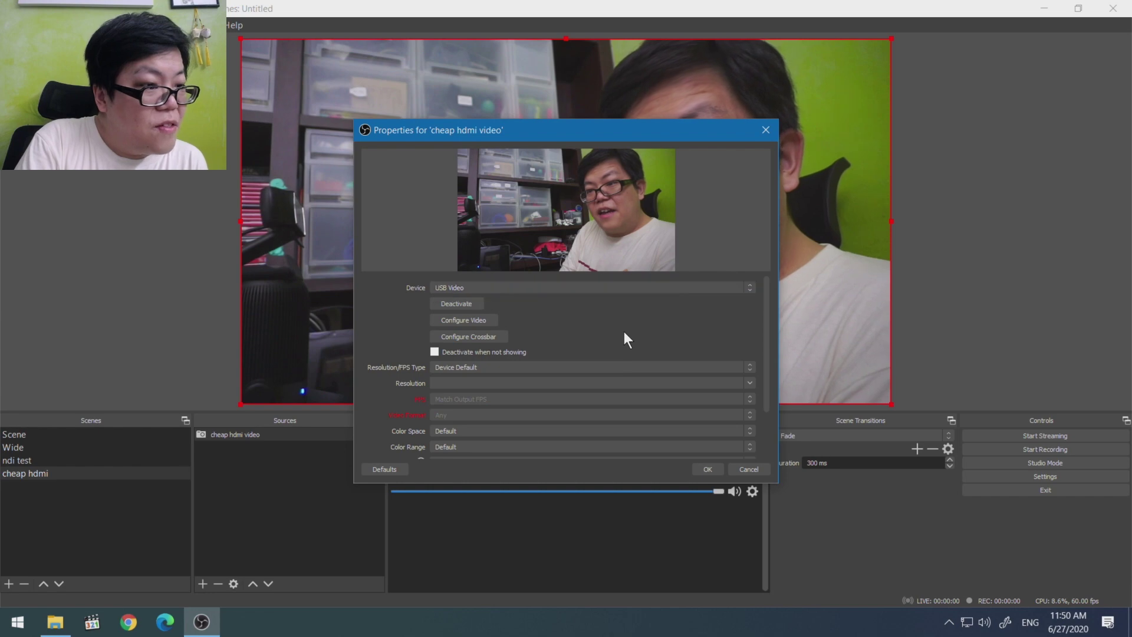
pyautogui.click(606, 367)
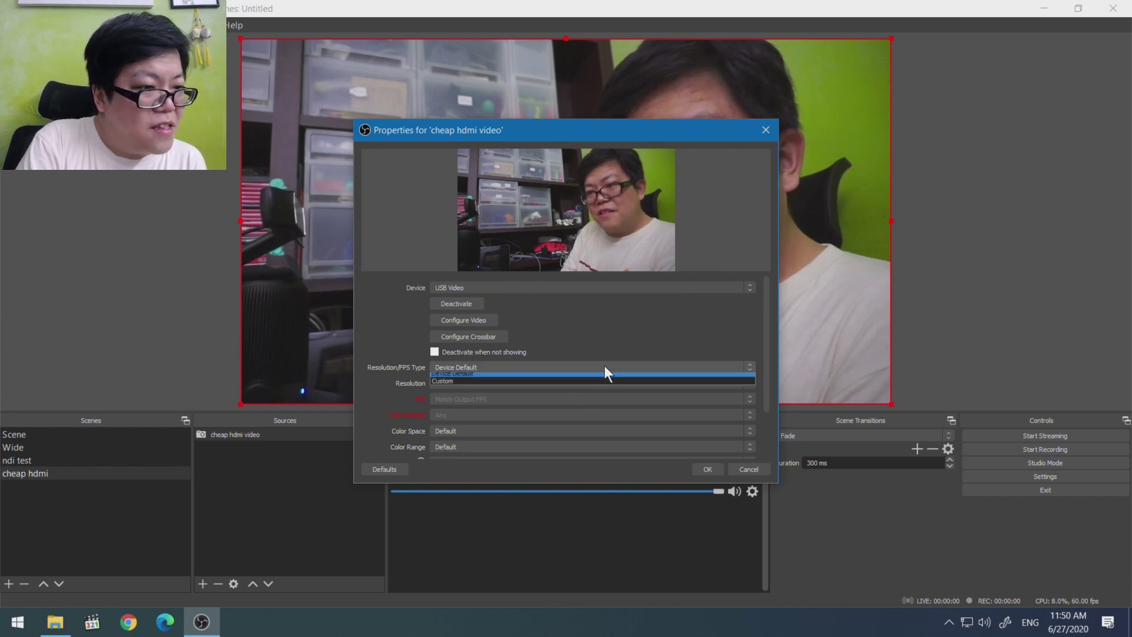
pyautogui.click(576, 383)
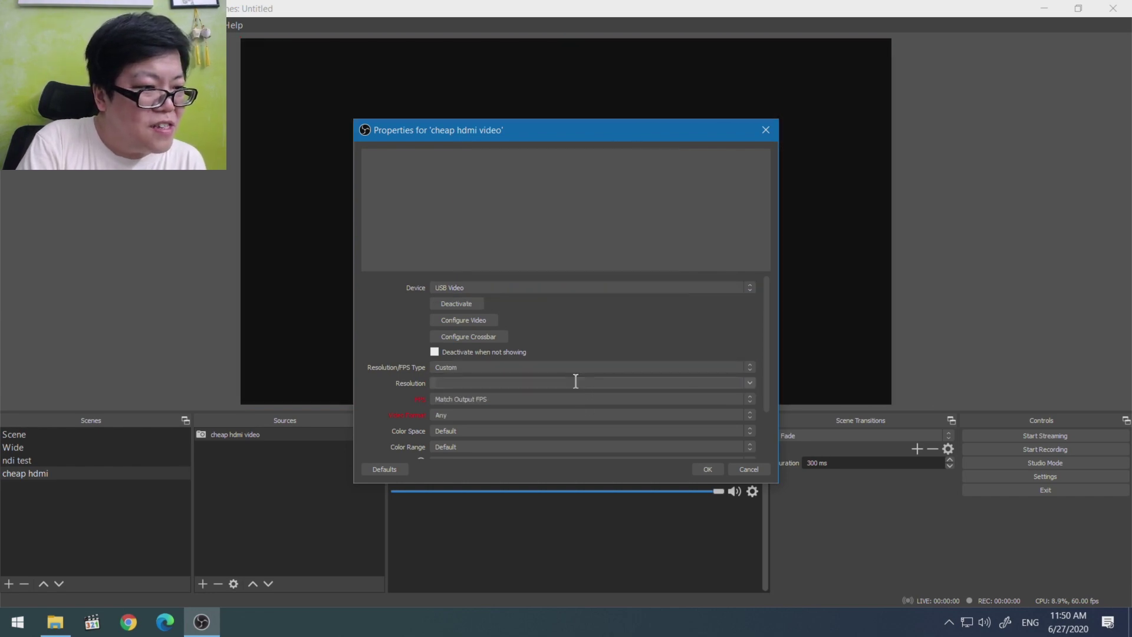
pyautogui.click(752, 381)
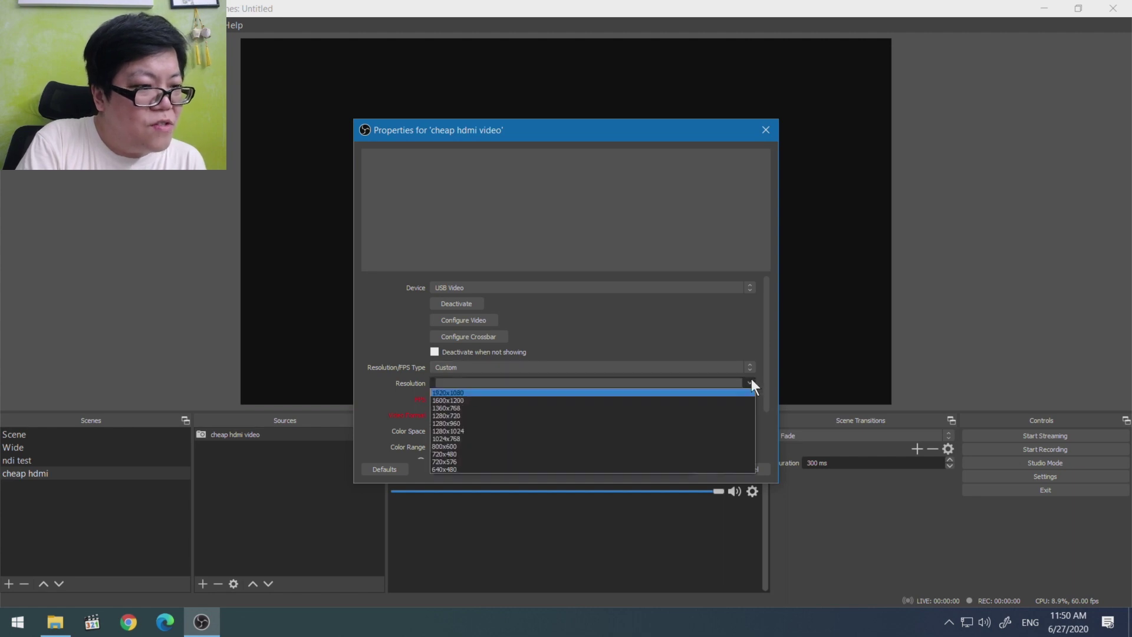
pyautogui.click(711, 401)
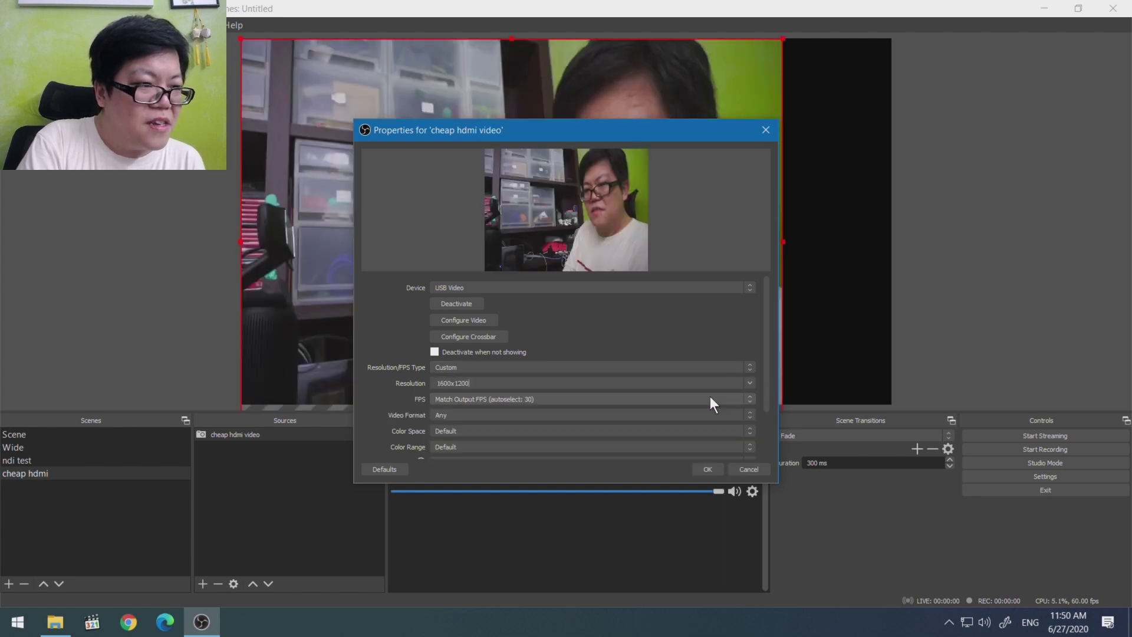
pyautogui.click(747, 384)
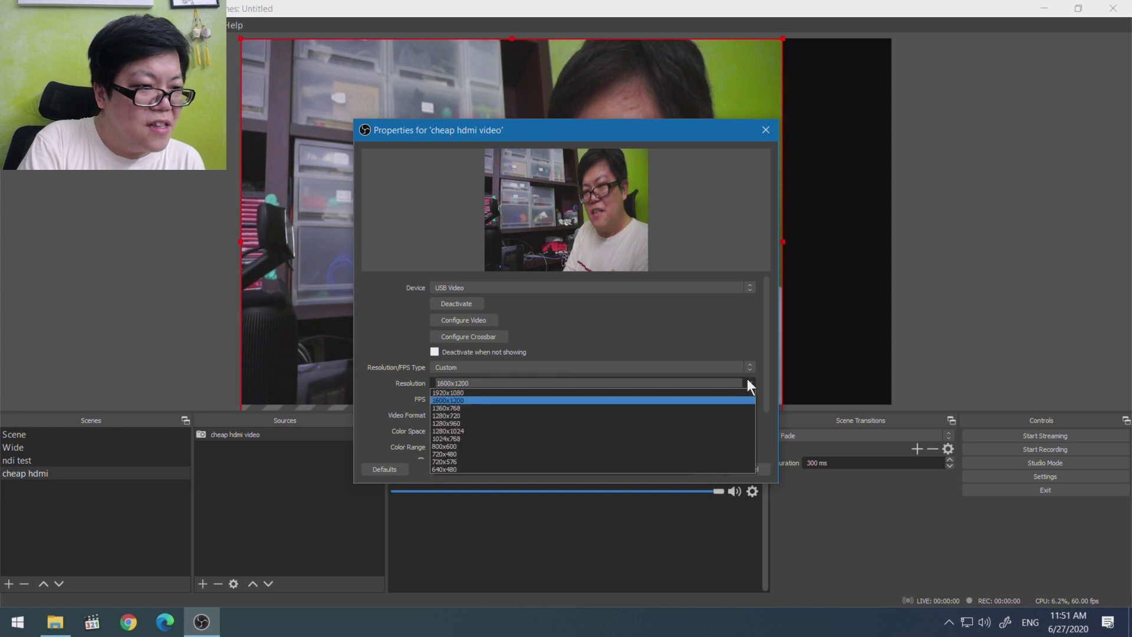
pyautogui.click(720, 393)
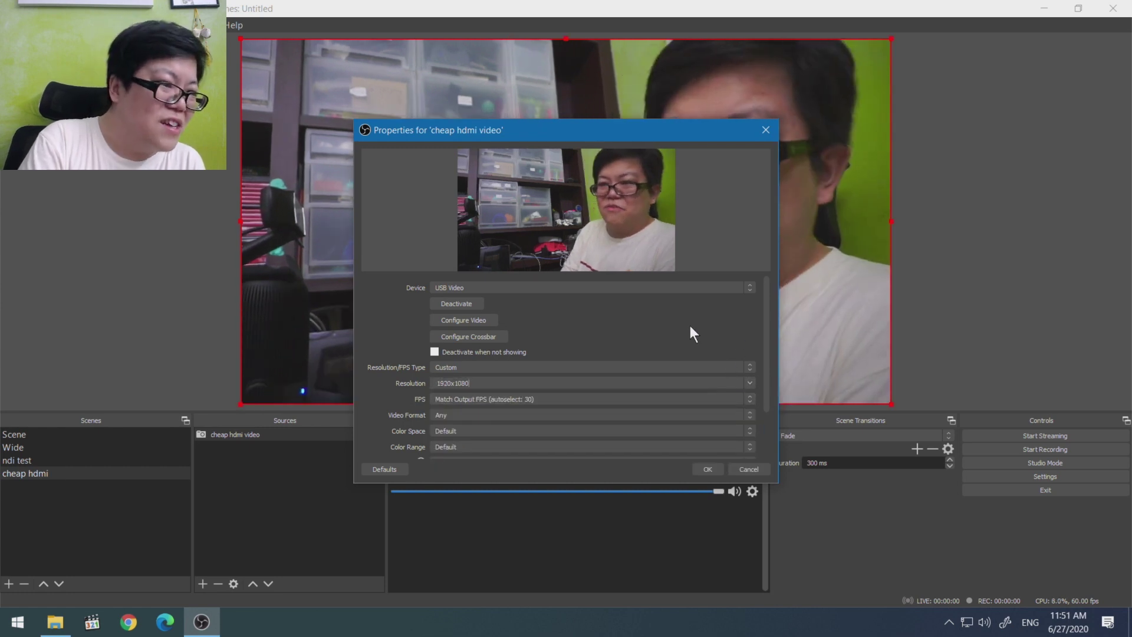
# Leave FPS at Match Output FPS and video format at Any, then apply the settings
pyautogui.click(586, 399)
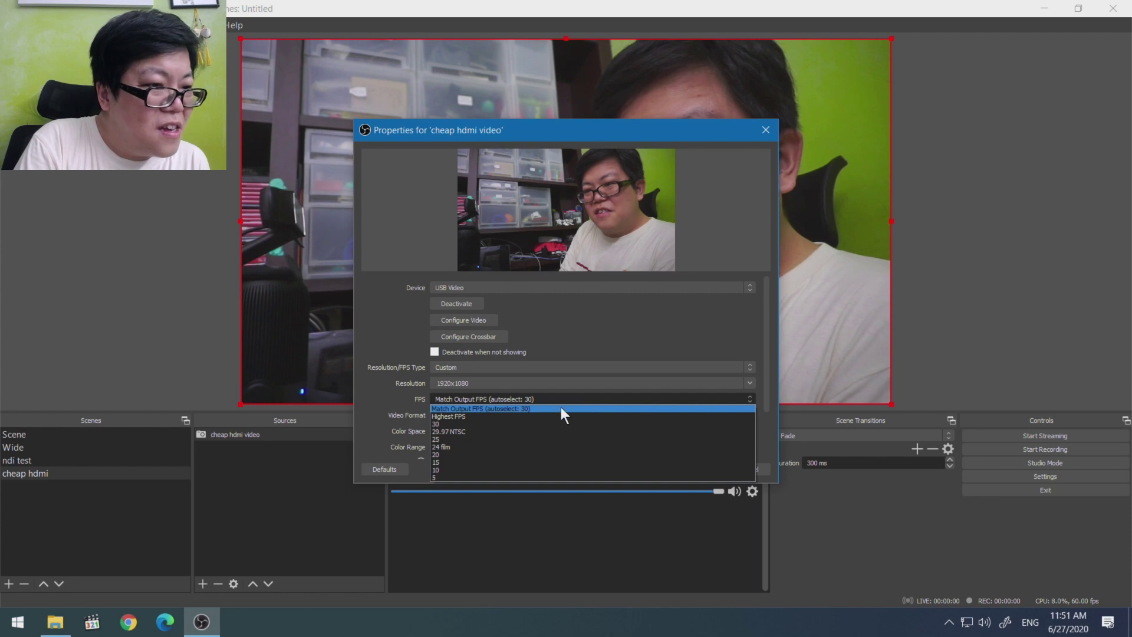
pyautogui.click(563, 332)
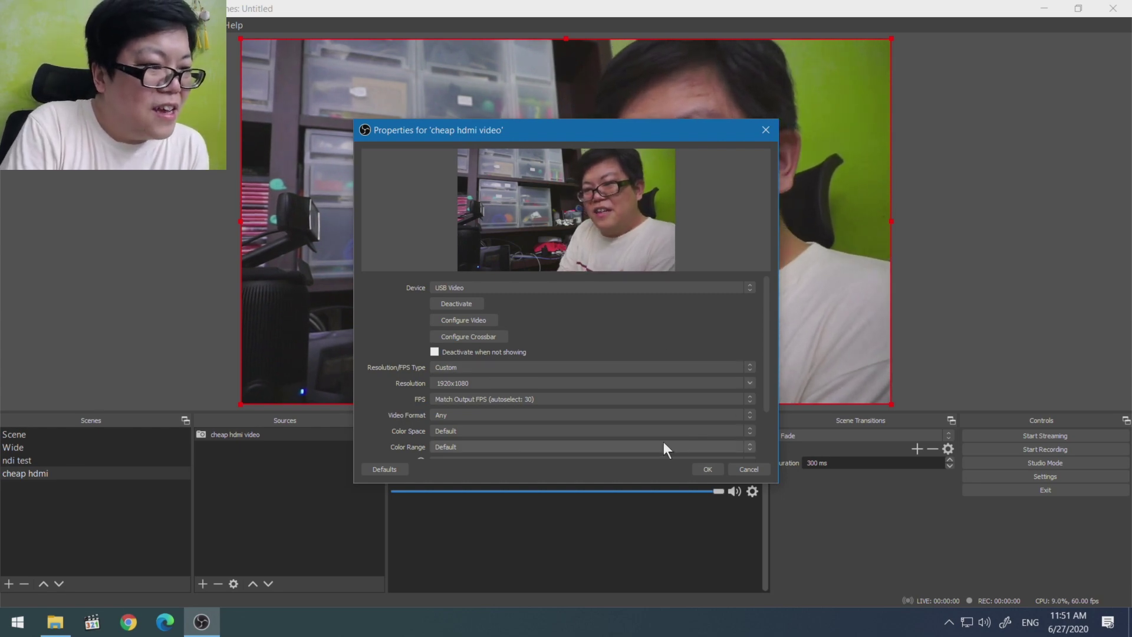
pyautogui.click(637, 414)
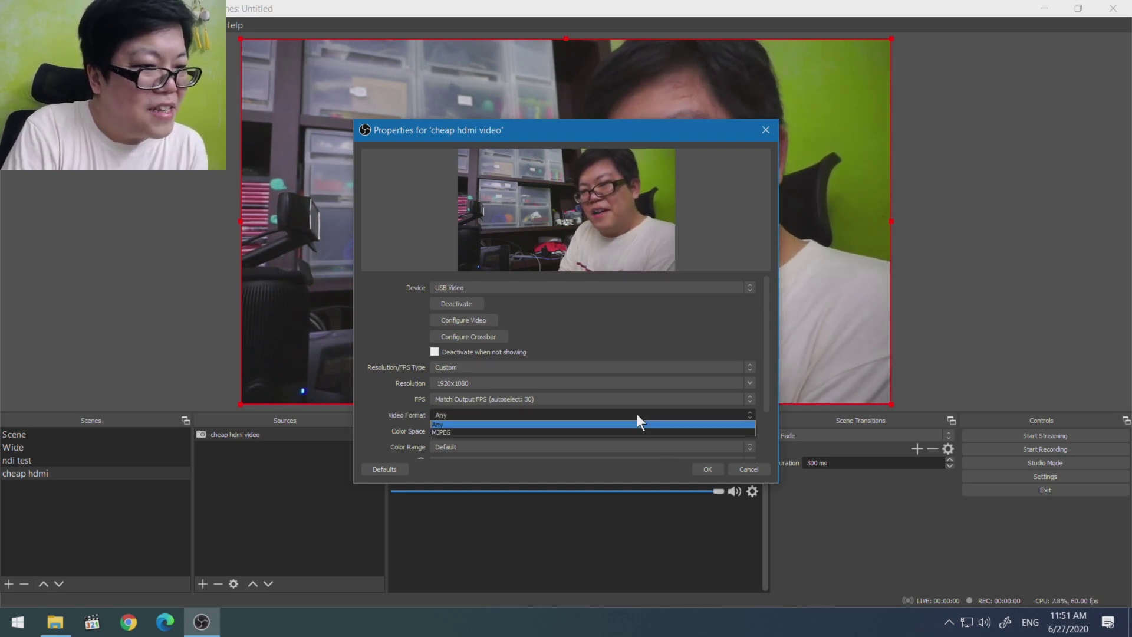
pyautogui.click(638, 414)
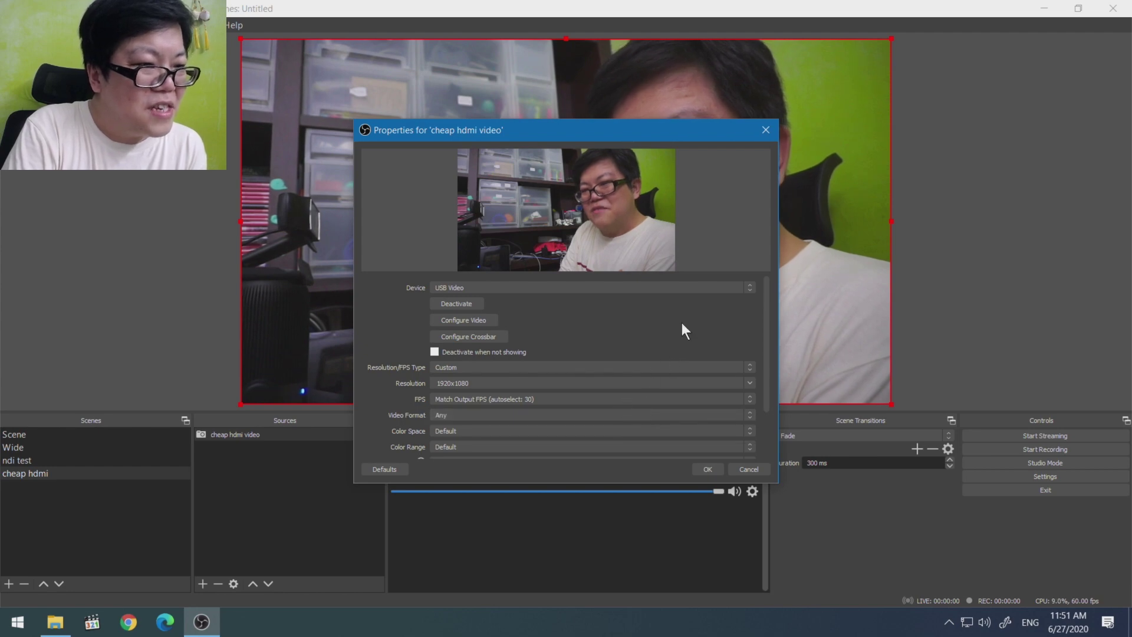
pyautogui.click(712, 472)
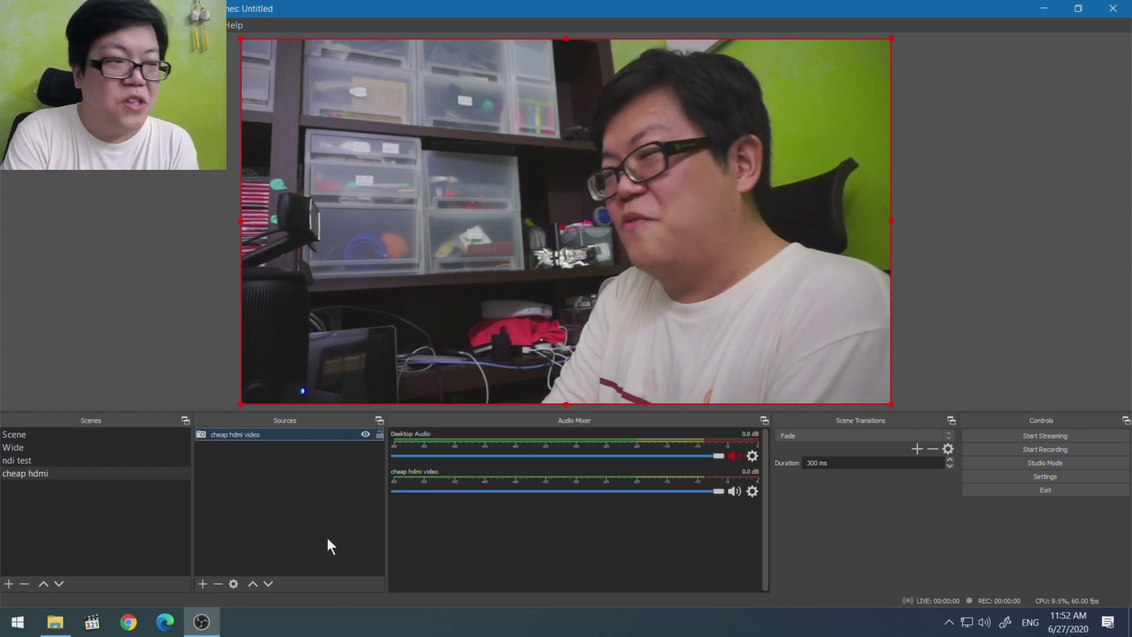
pyautogui.click(203, 584)
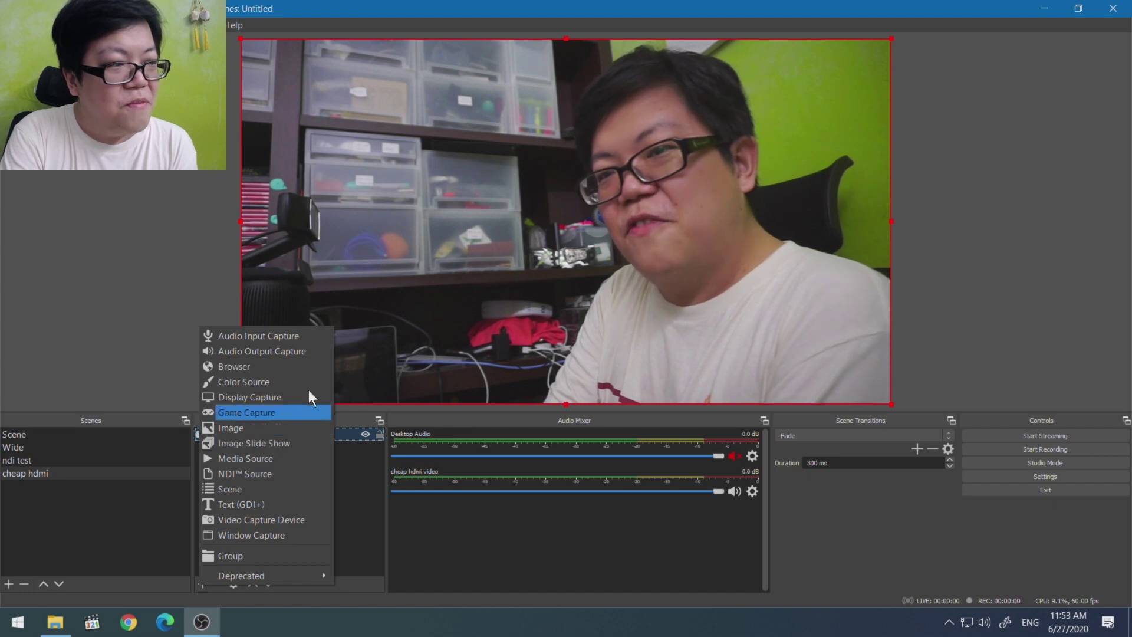
# Create Audio Input Capture 'cheap hdmi audio' using the Digital Audio Interface (2- USB Digital Audio) device
pyautogui.click(295, 338)
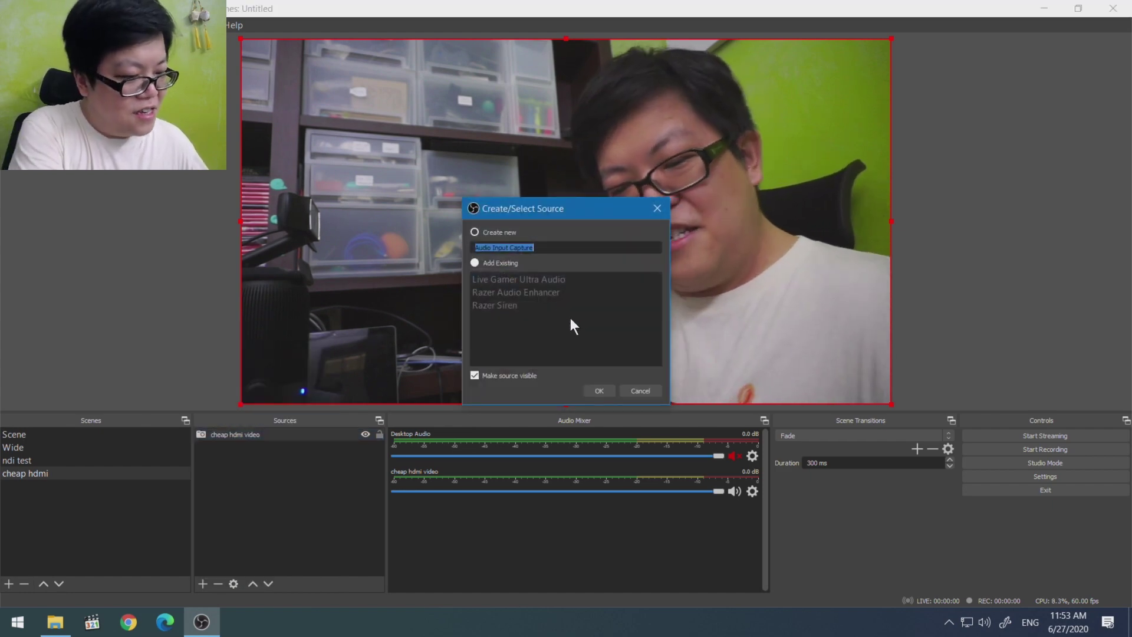
pyautogui.write('cheap')
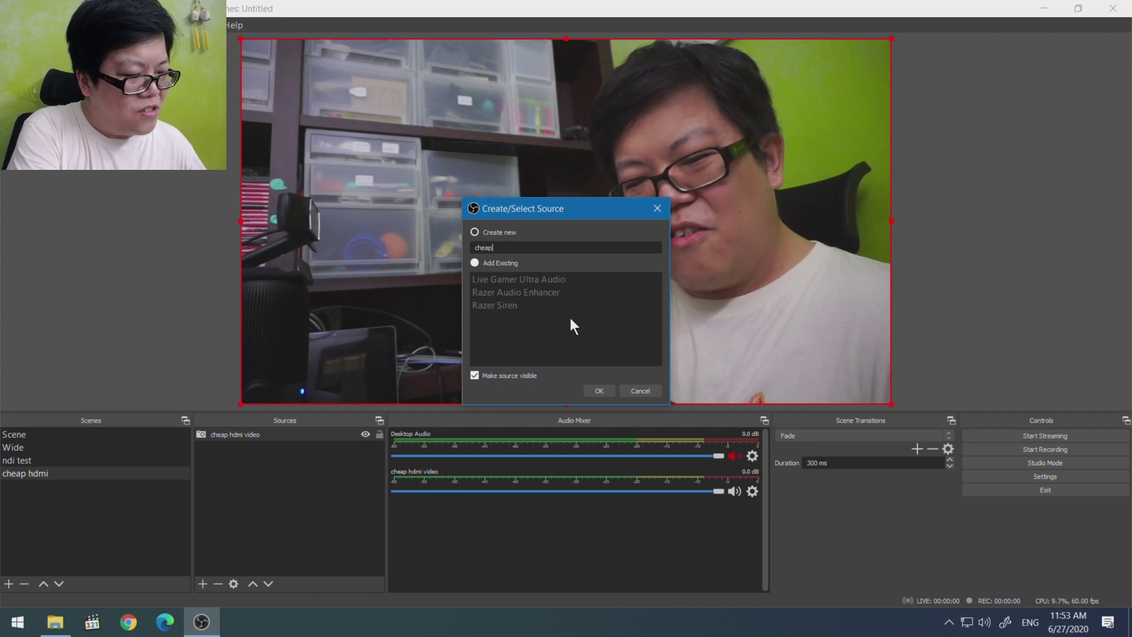
pyautogui.write(' hdmi')
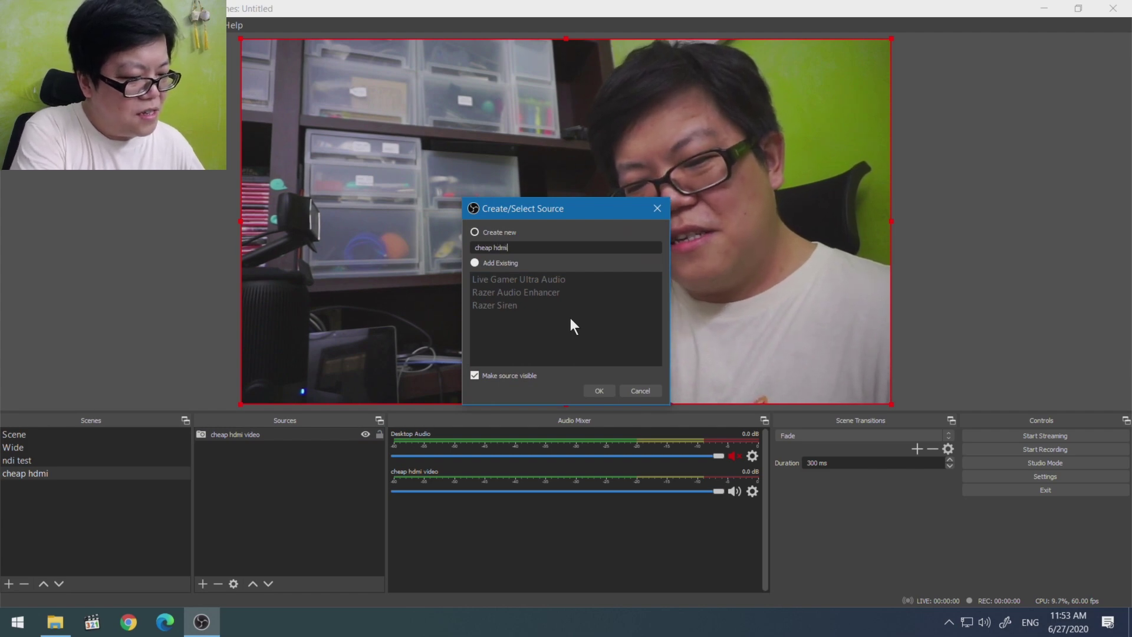
pyautogui.write(' aud')
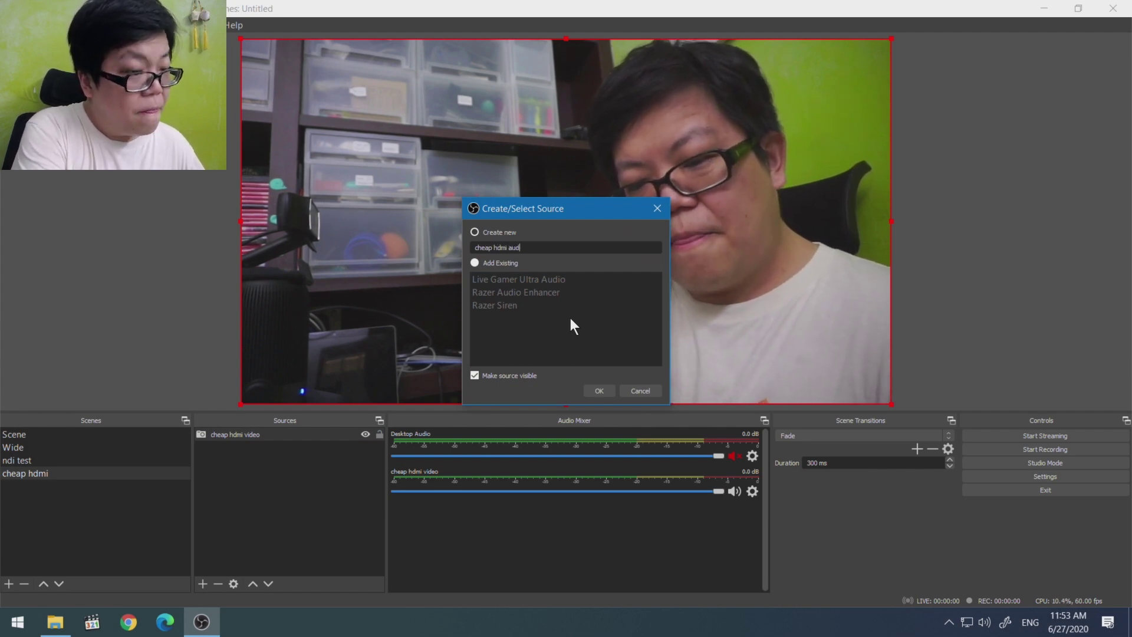
pyautogui.write('io')
pyautogui.press('Return')
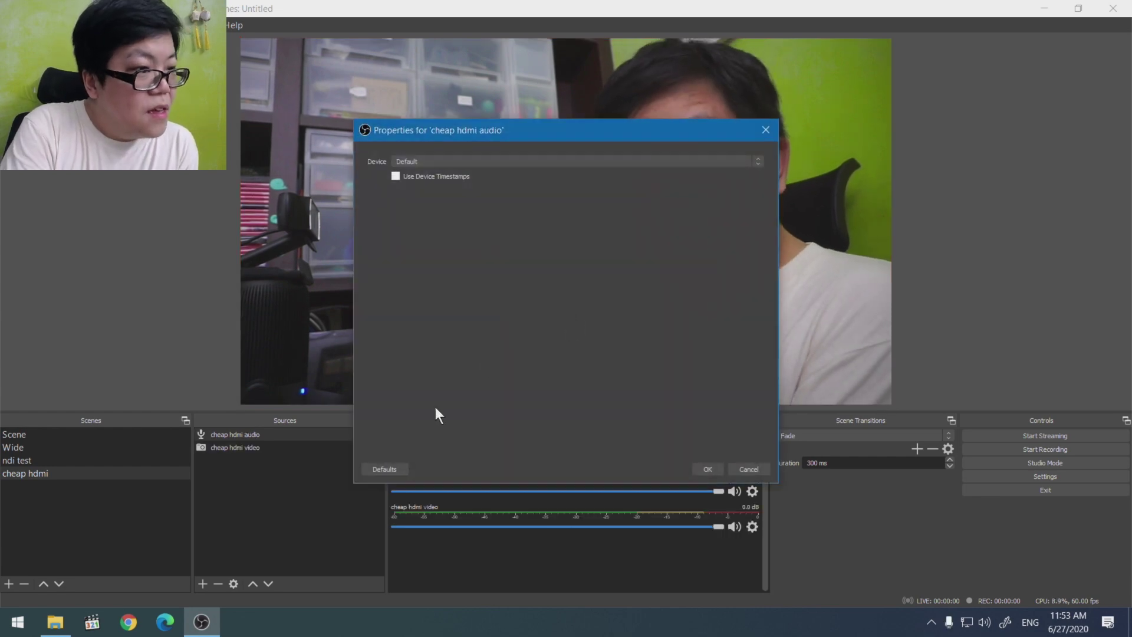
pyautogui.click(570, 163)
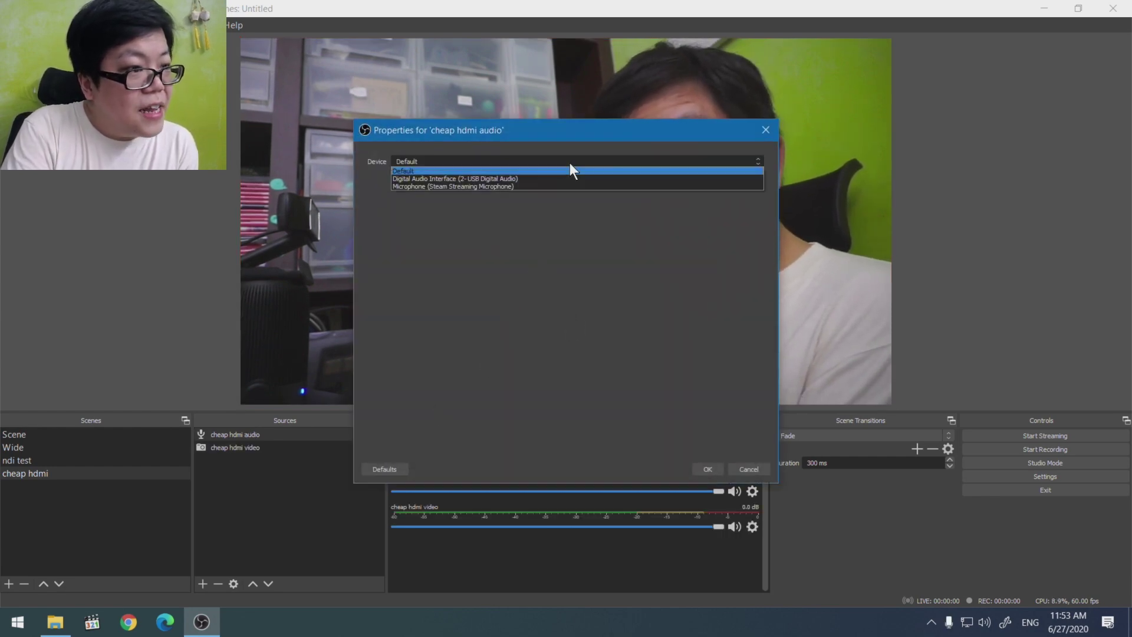
pyautogui.click(512, 178)
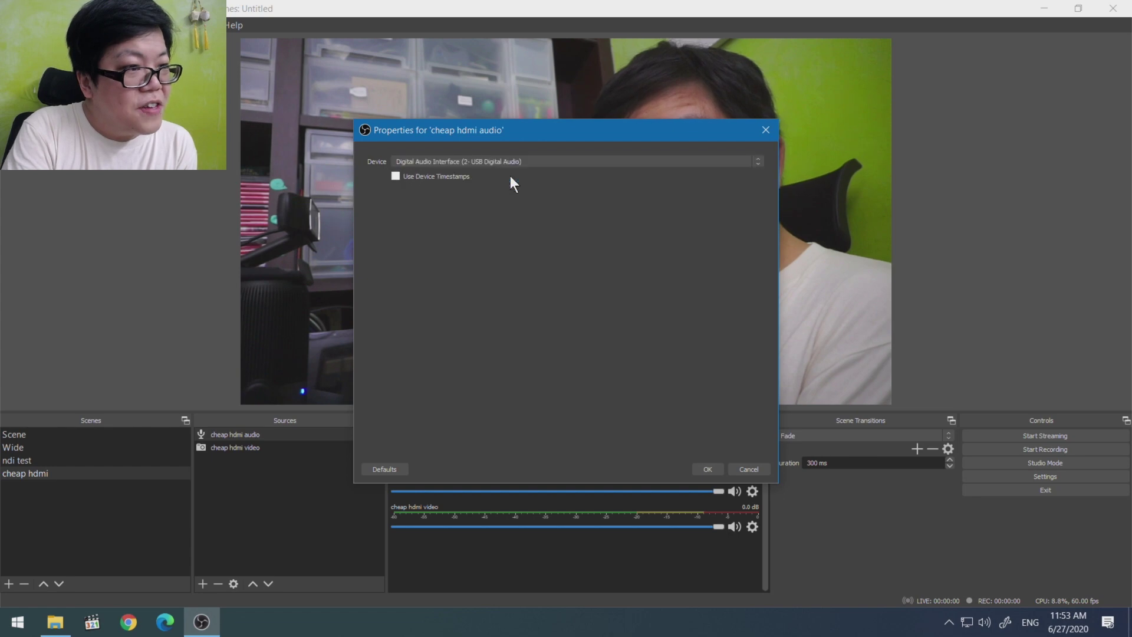
pyautogui.click(708, 470)
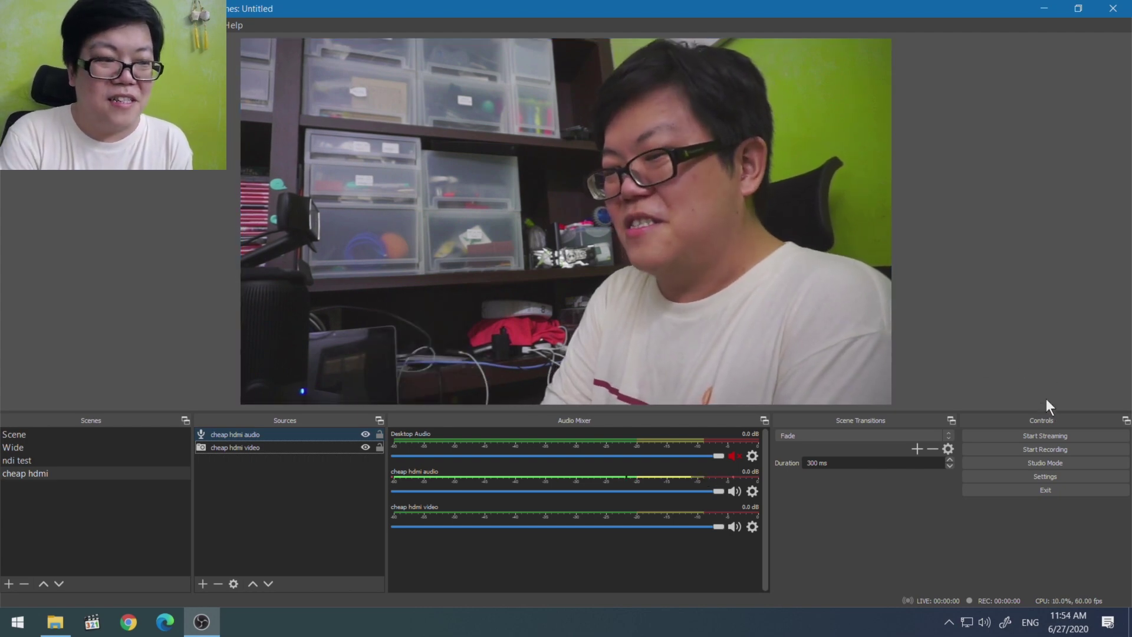
# Record a roughly five-second test clip of the cheap hdmi scene
pyautogui.click(1049, 452)
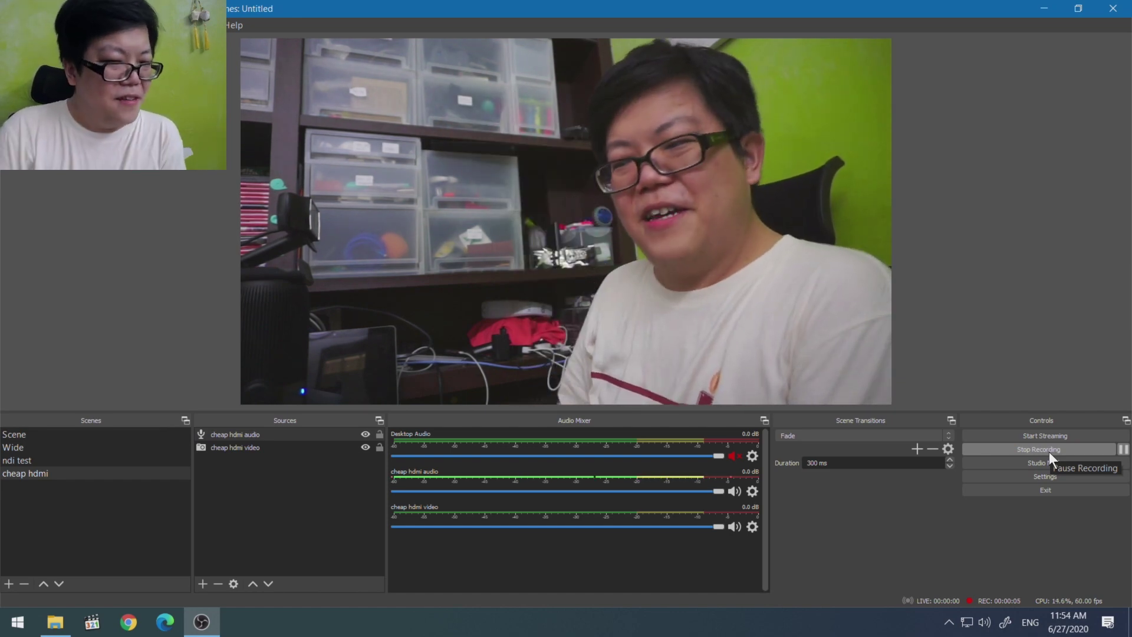
pyautogui.click(1049, 450)
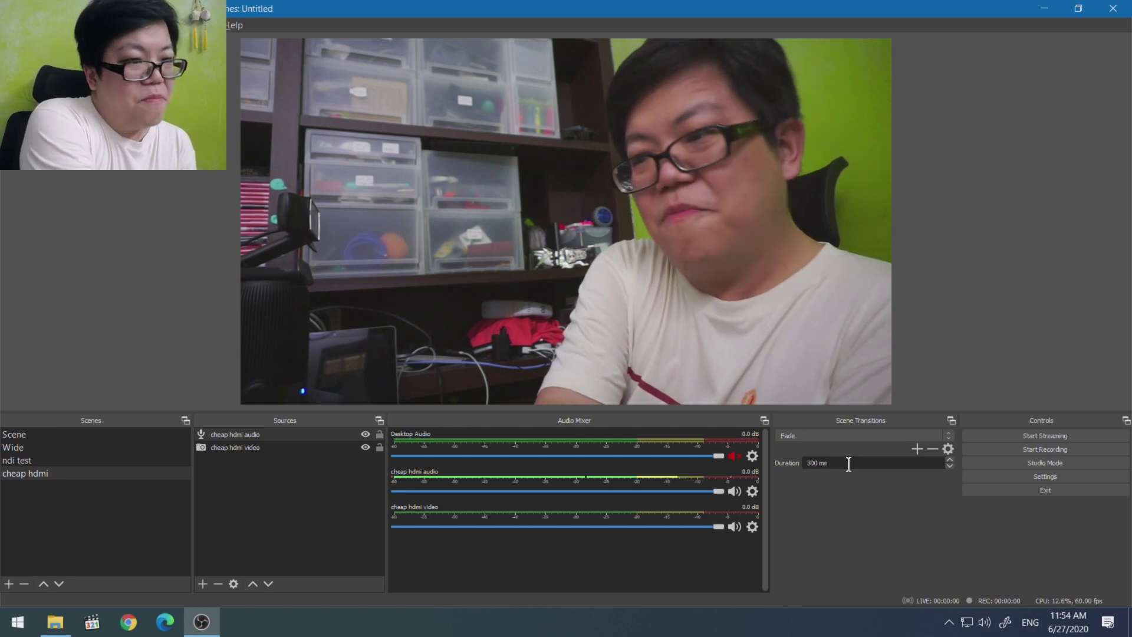
pyautogui.hotkey('alt', 'Tab')
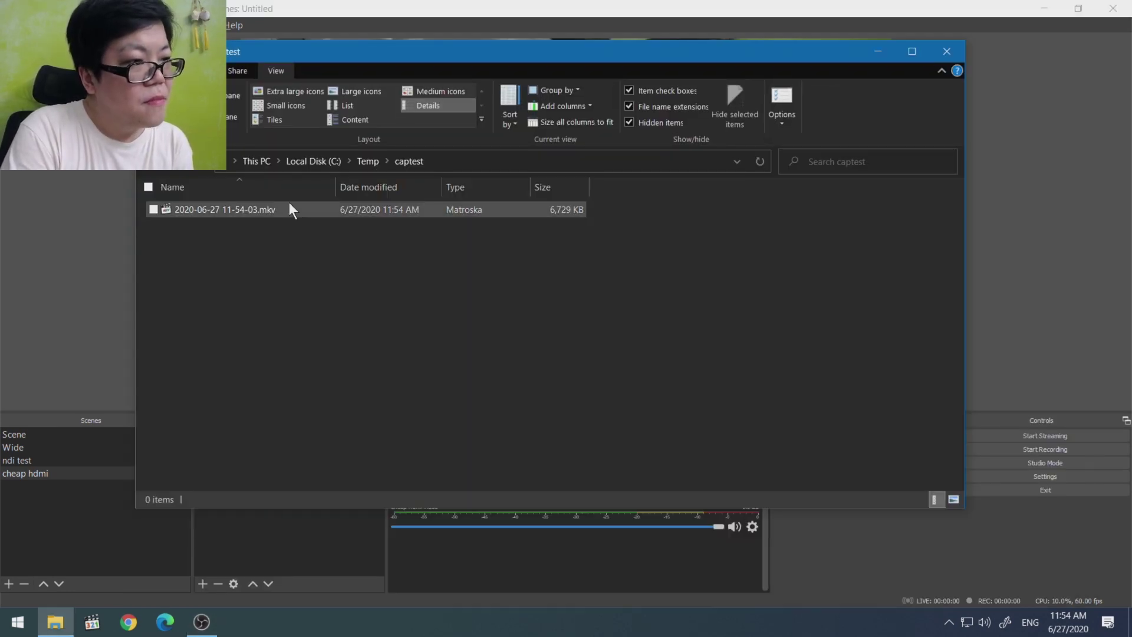
pyautogui.doubleClick(261, 216)
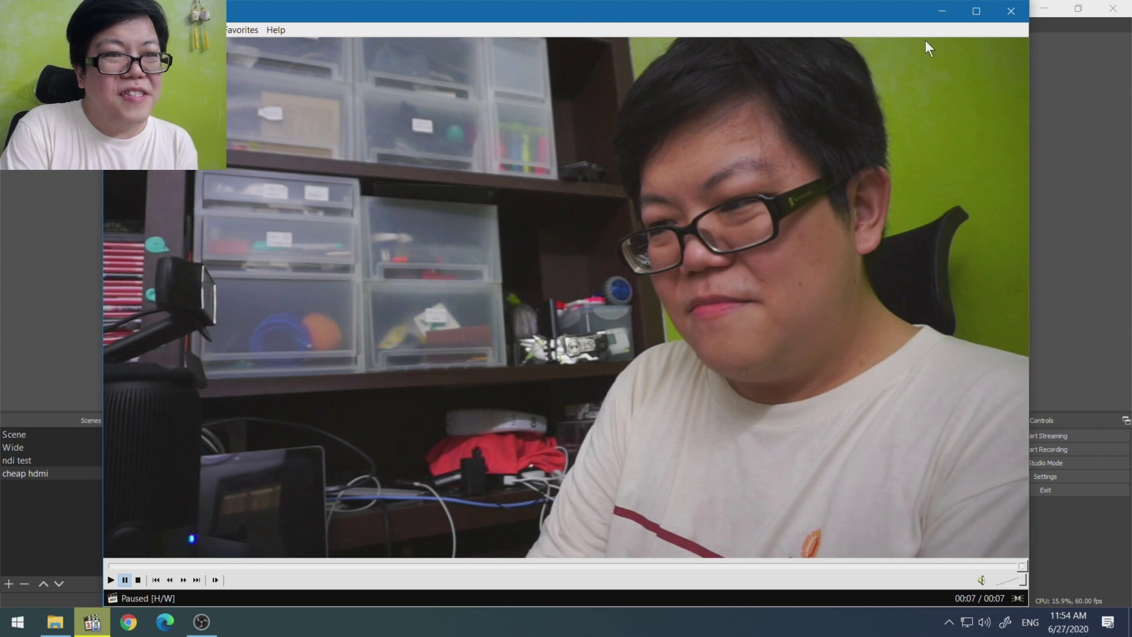
pyautogui.click(1021, 13)
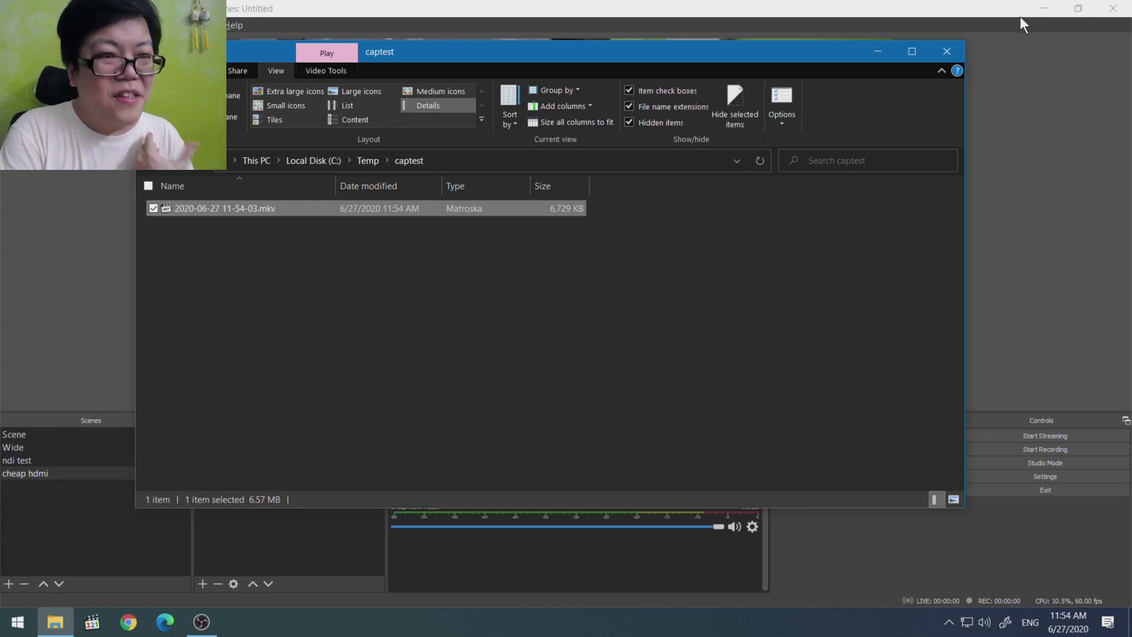
pyautogui.click(1019, 16)
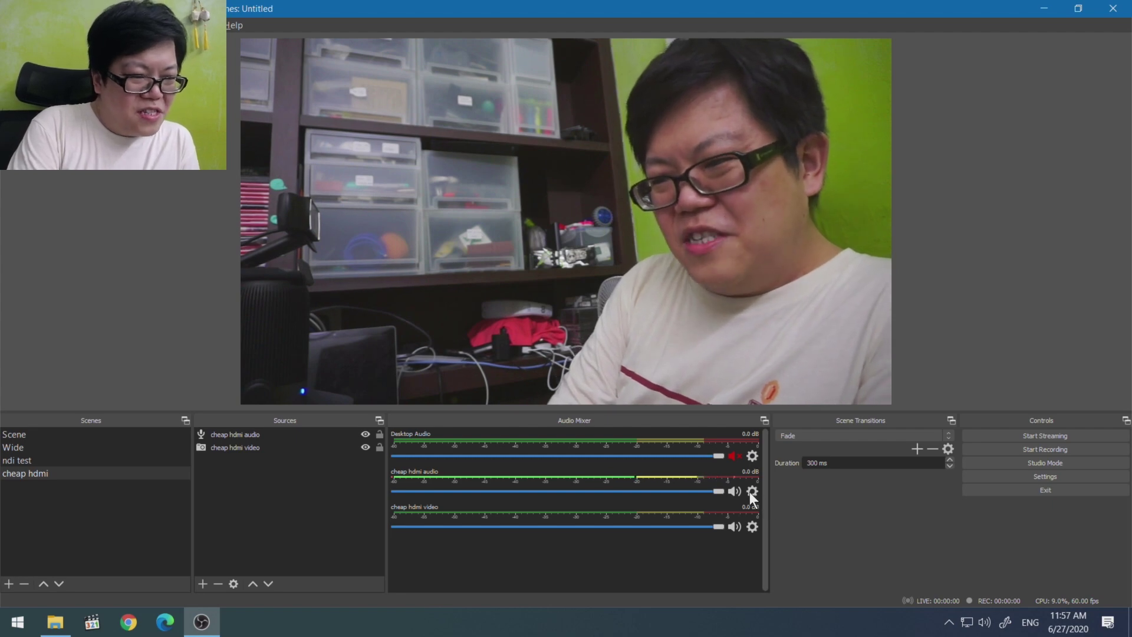
# Set the cheap hdmi audio Sync Offset to 250 ms in Advanced Audio Properties
pyautogui.click(752, 491)
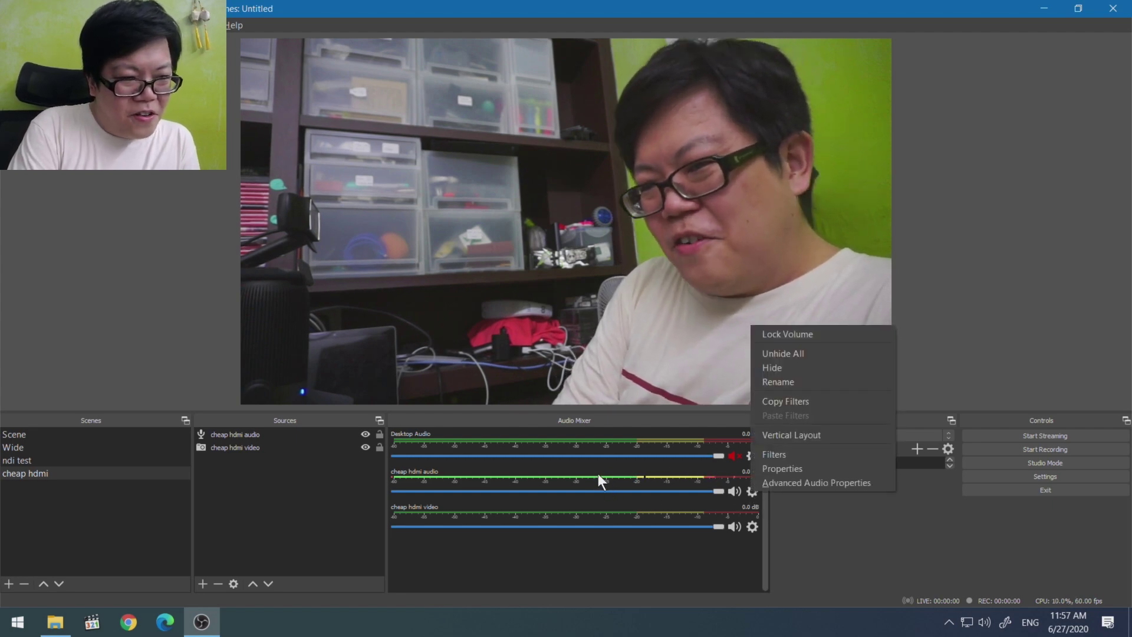
pyautogui.click(802, 486)
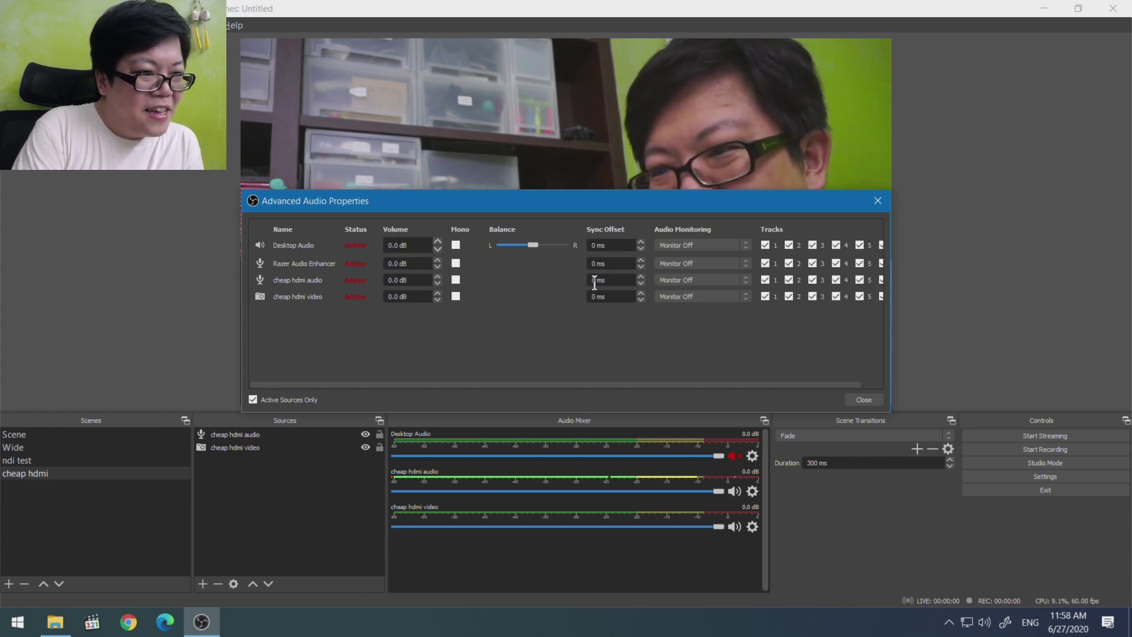
pyautogui.write('350')
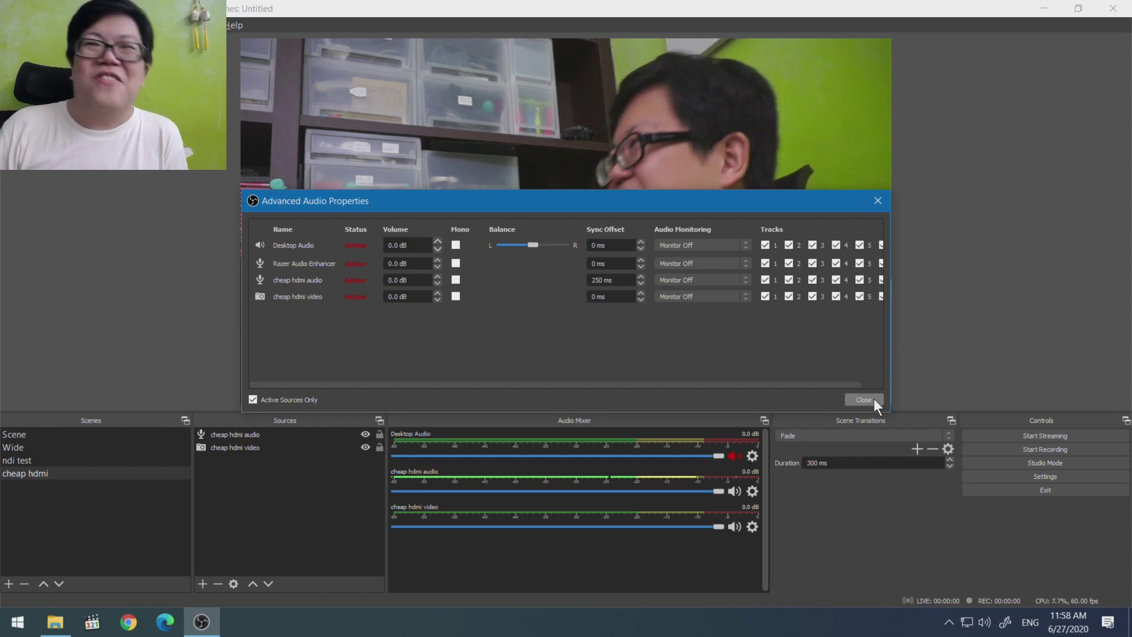
pyautogui.click(875, 399)
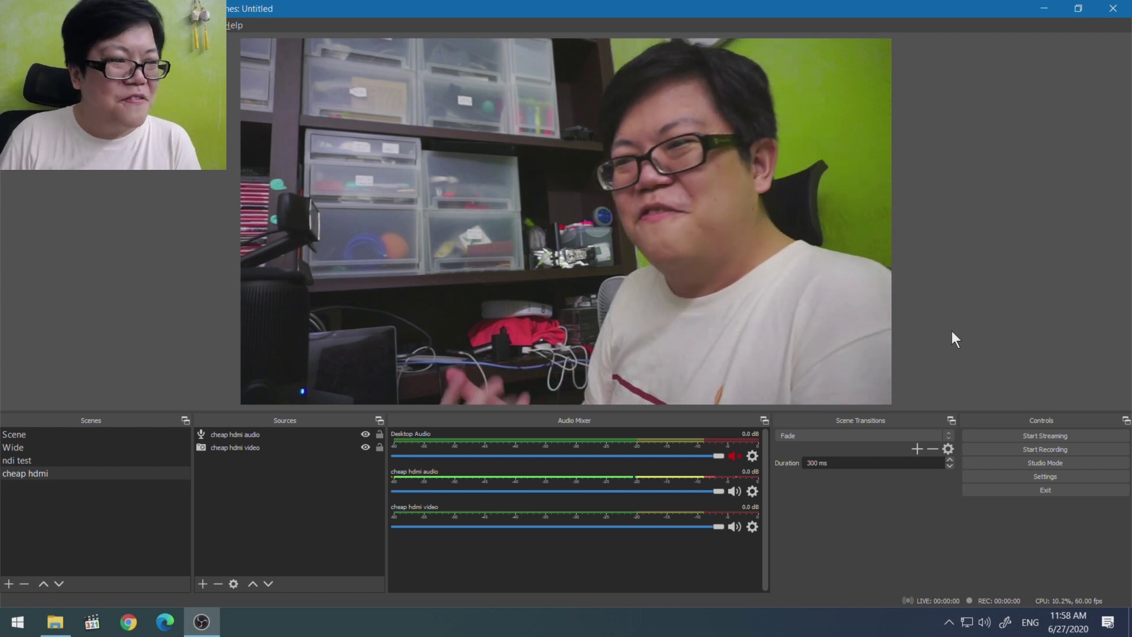
# Record a new short test clip and go to the captest recordings folder
pyautogui.click(1034, 448)
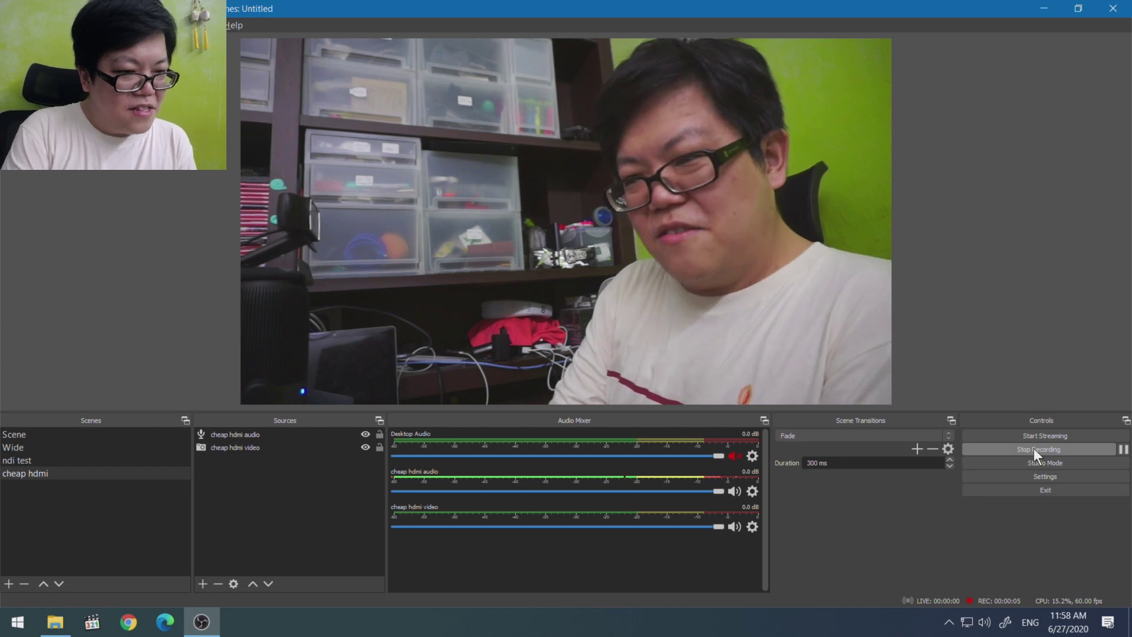
pyautogui.click(1034, 448)
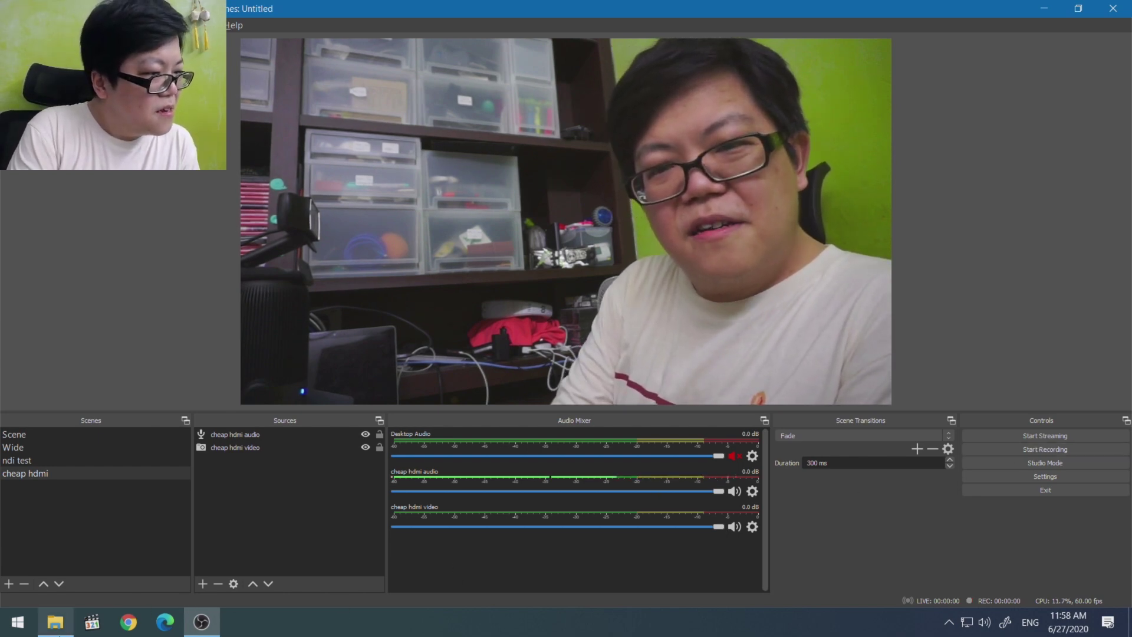
pyautogui.click(55, 623)
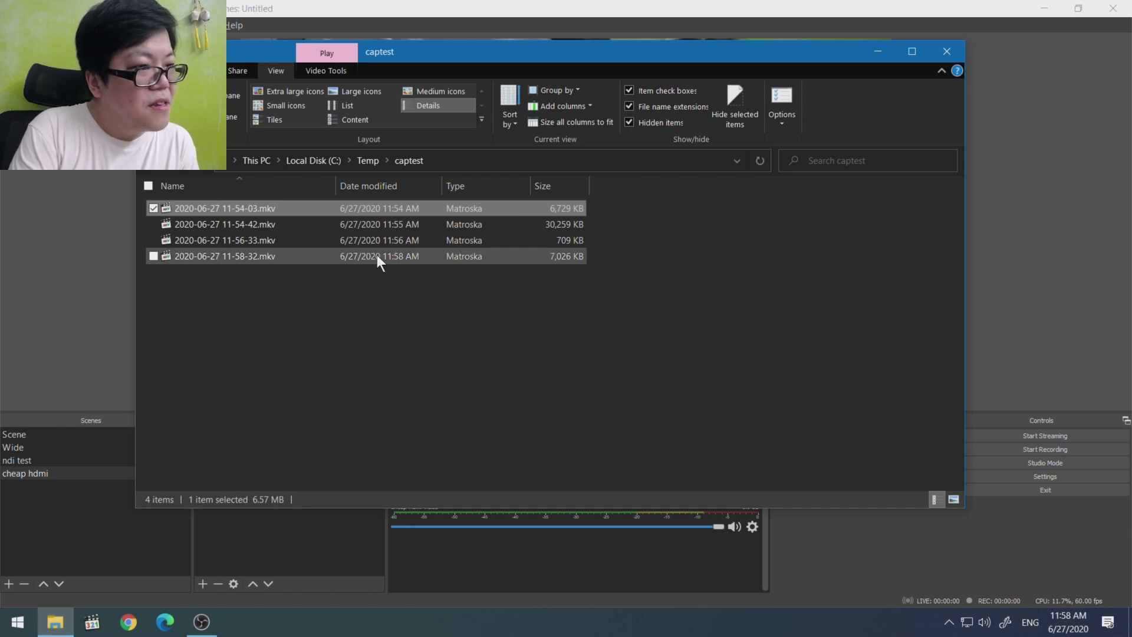
pyautogui.click(380, 188)
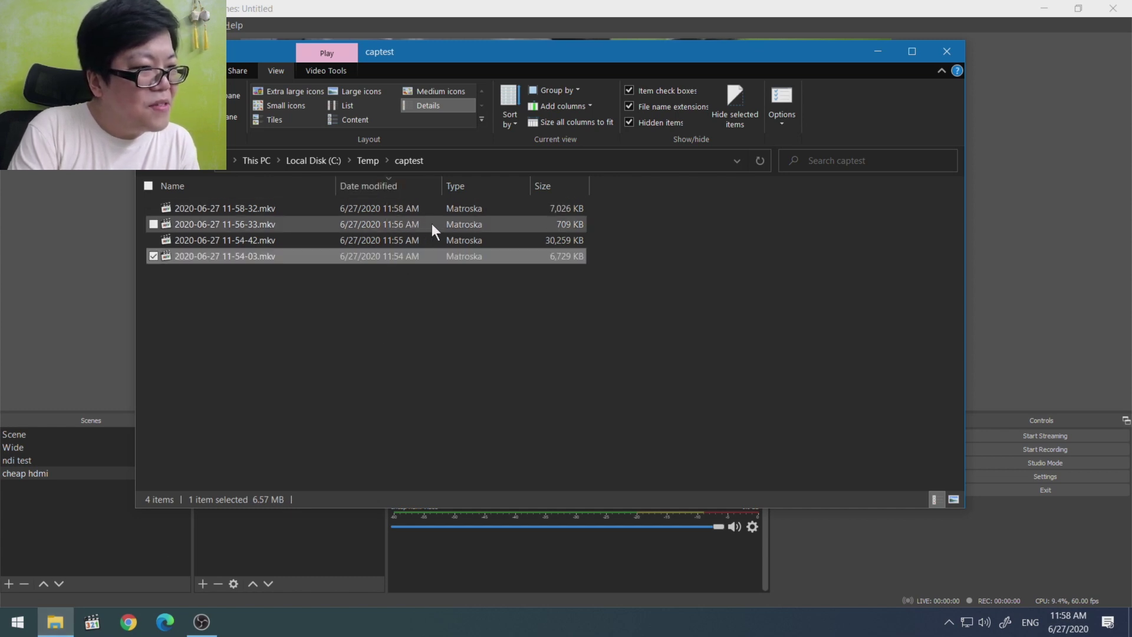
pyautogui.doubleClick(381, 213)
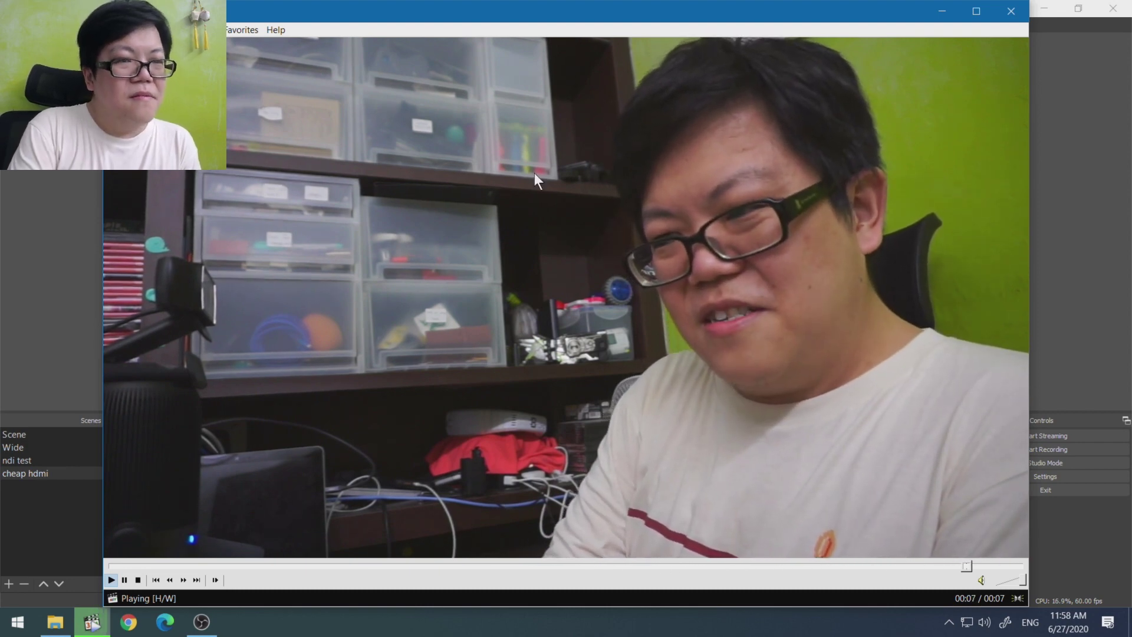
pyautogui.click(1009, 11)
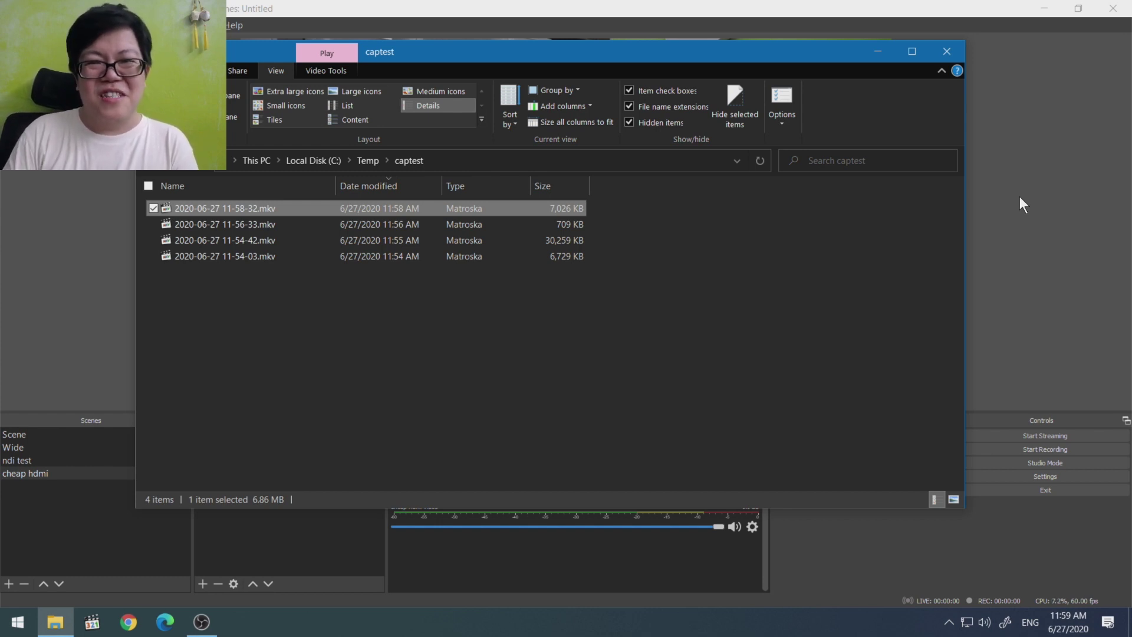
pyautogui.click(1020, 197)
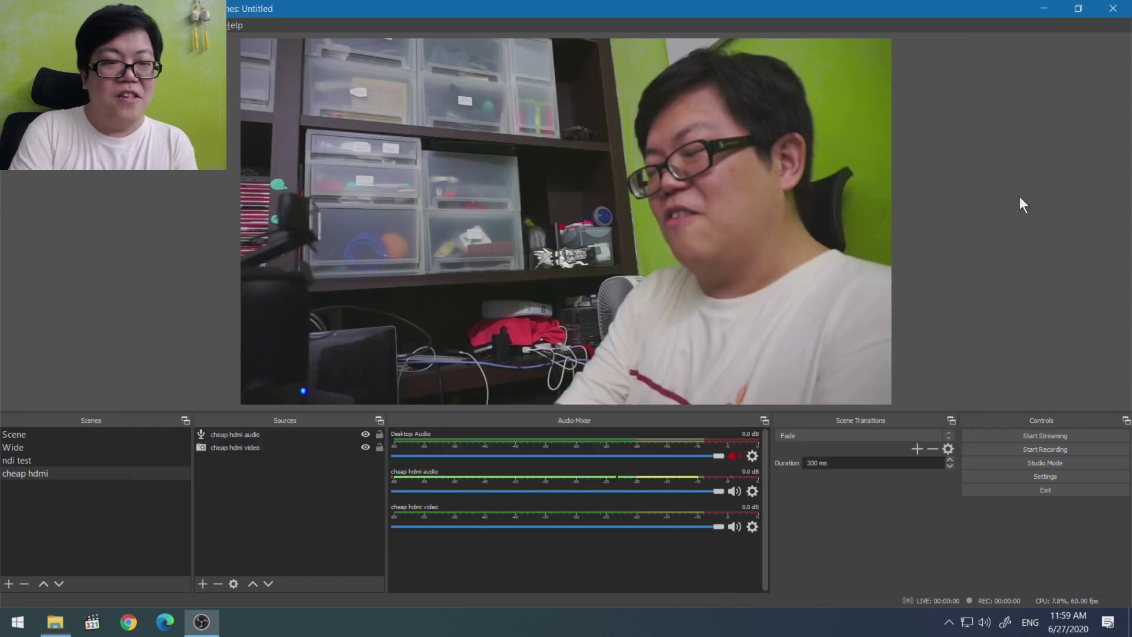